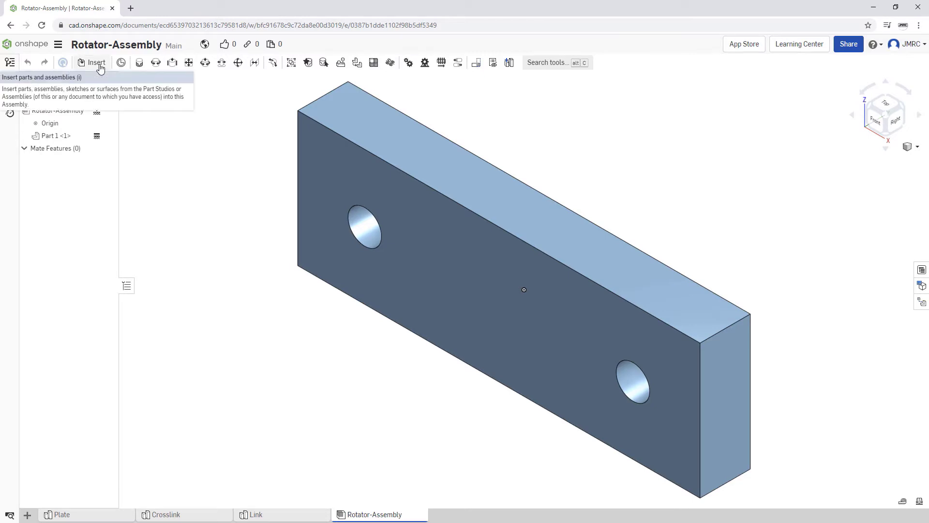
Insert two instances of Part 1 from the Link part studio, one beside and one in front of the plate.
click(96, 63)
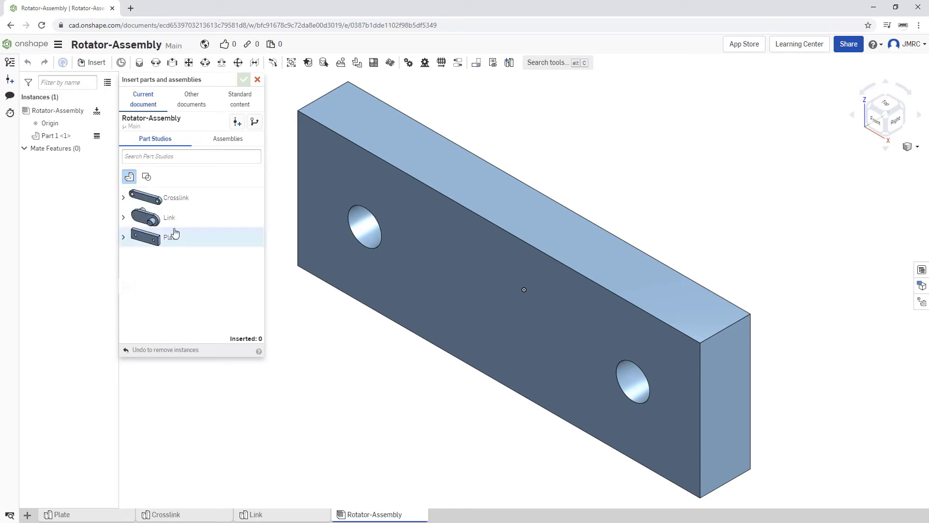
click(123, 219)
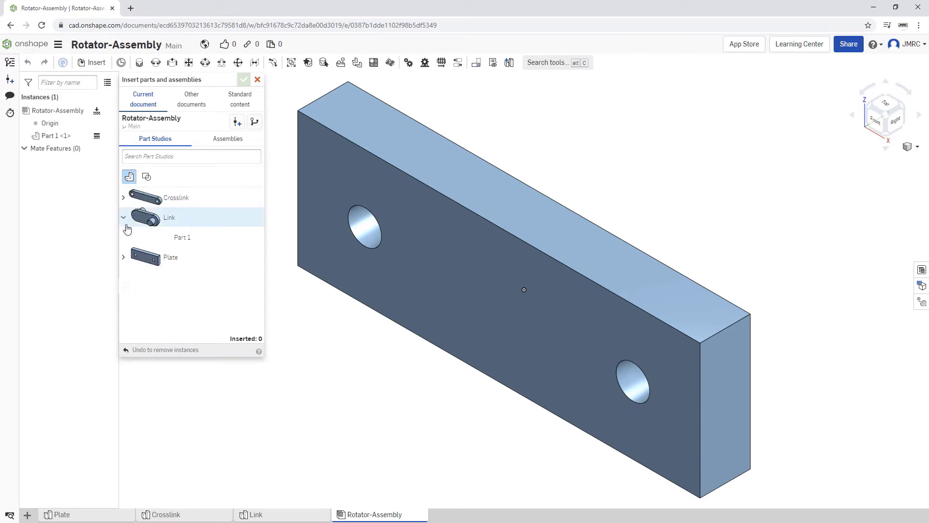
click(202, 245)
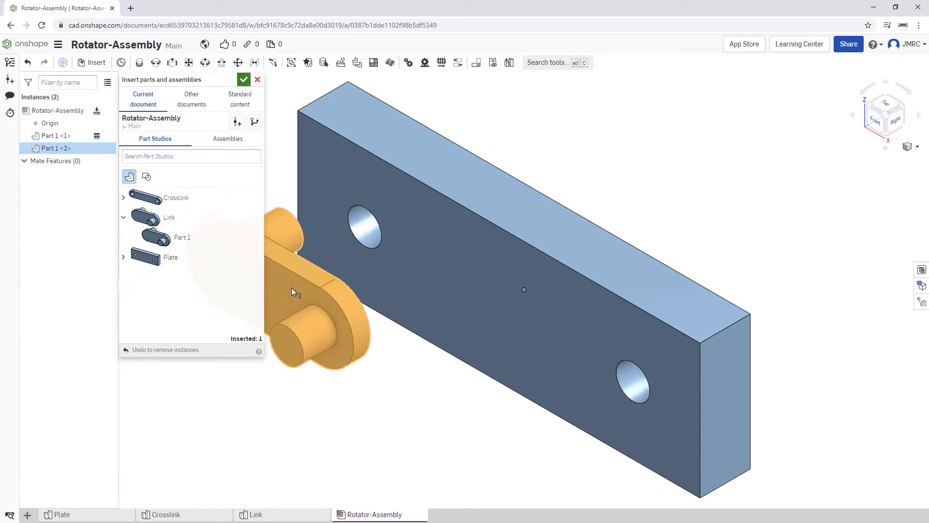
scroll(455, 248, down, 3)
scroll(464, 248, up, 5)
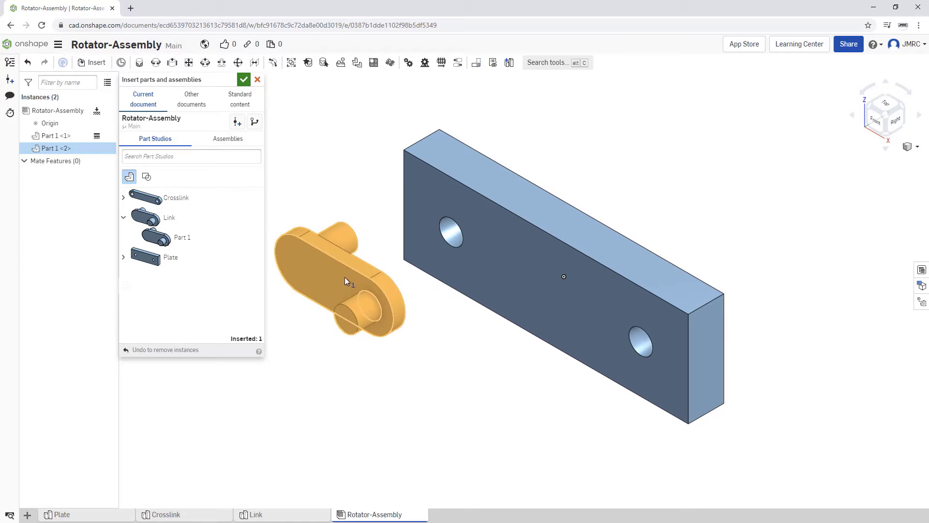
click(344, 278)
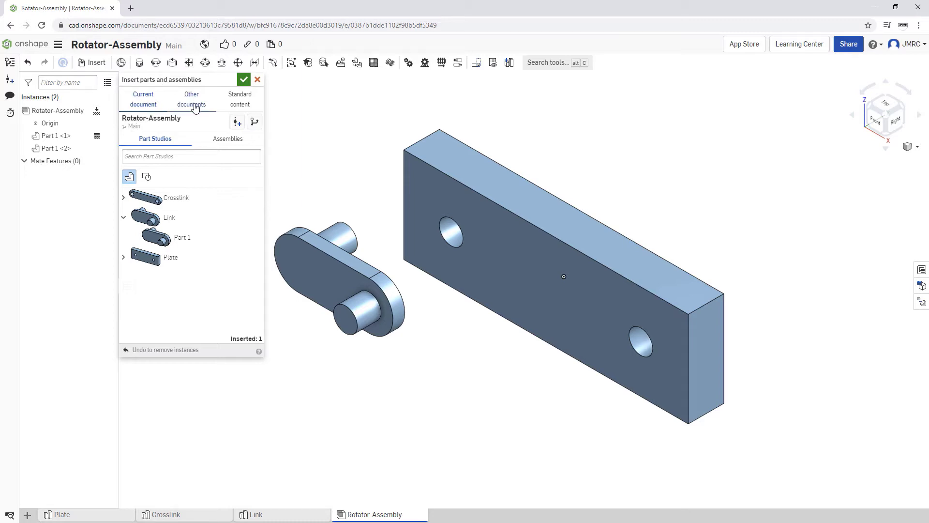
click(206, 238)
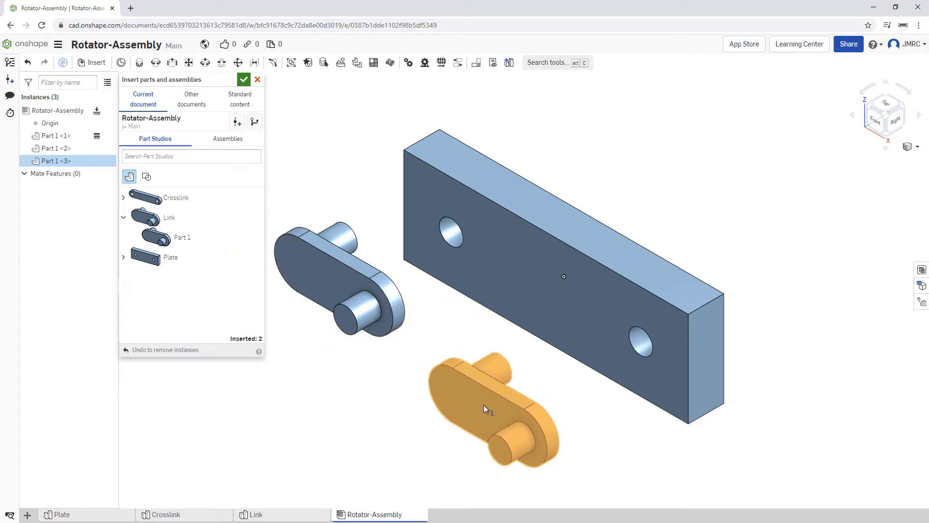
click(507, 402)
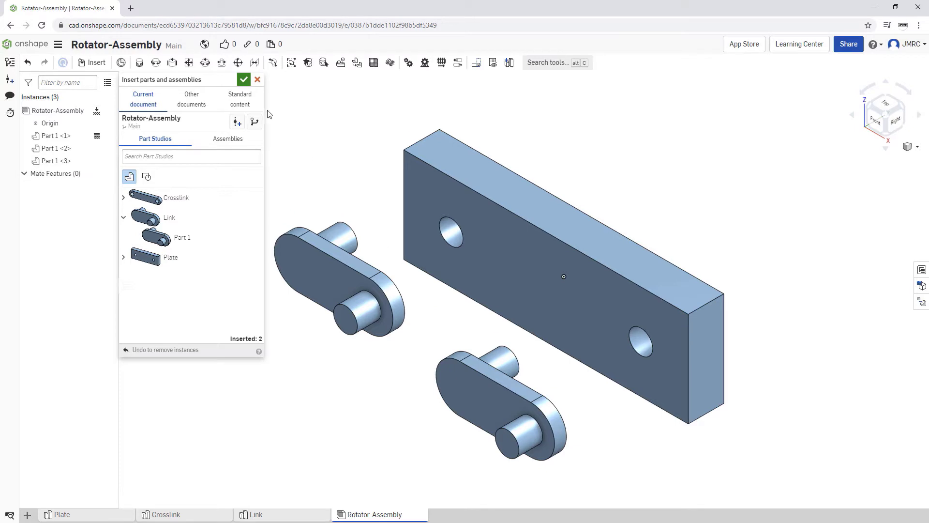
click(243, 80)
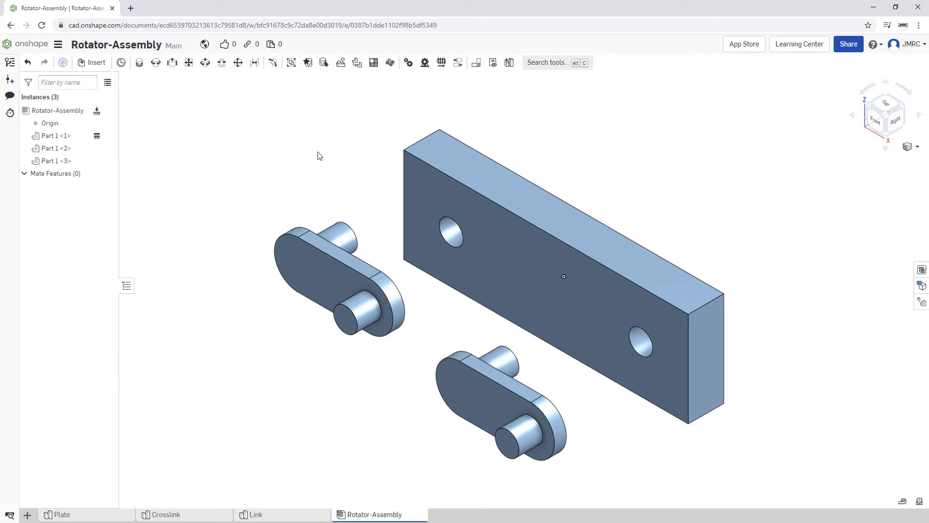
Start a new mate and keep Revolute as its mate type.
key(f)
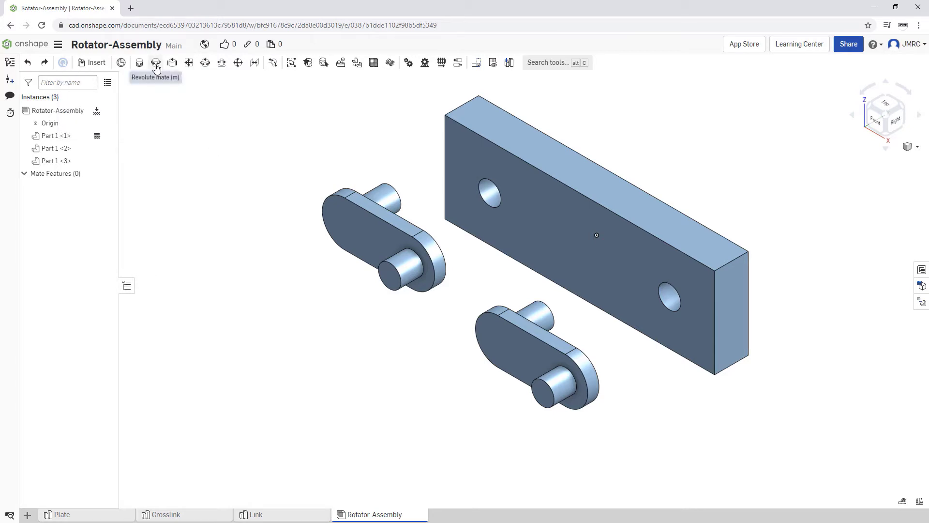
click(156, 67)
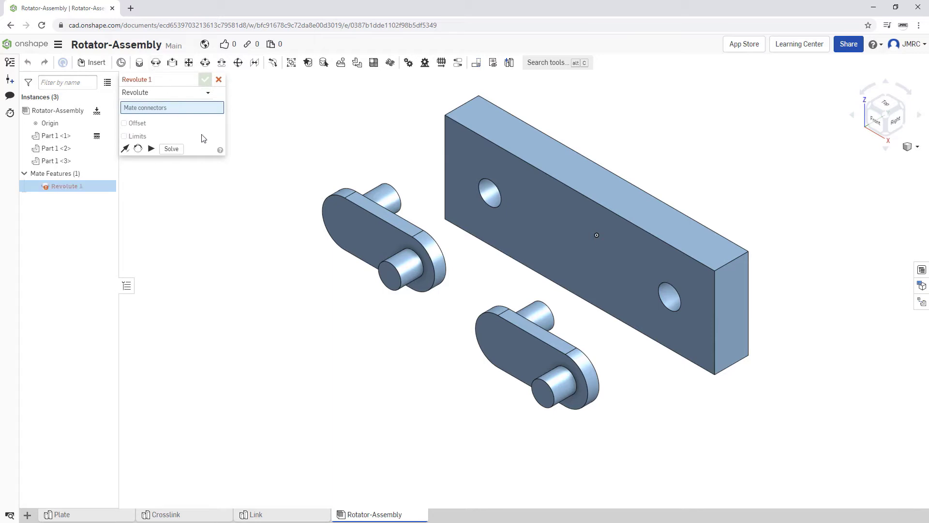
click(172, 95)
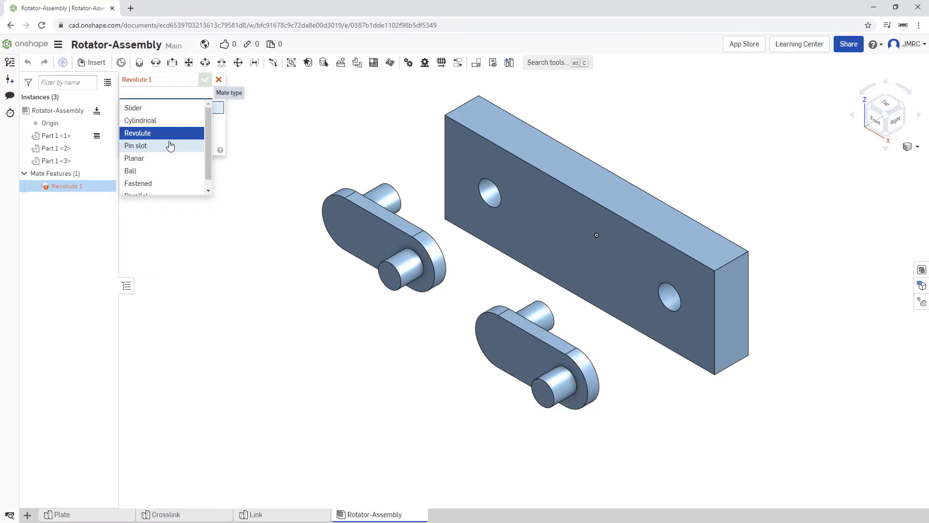
scroll(170, 146, down, 1)
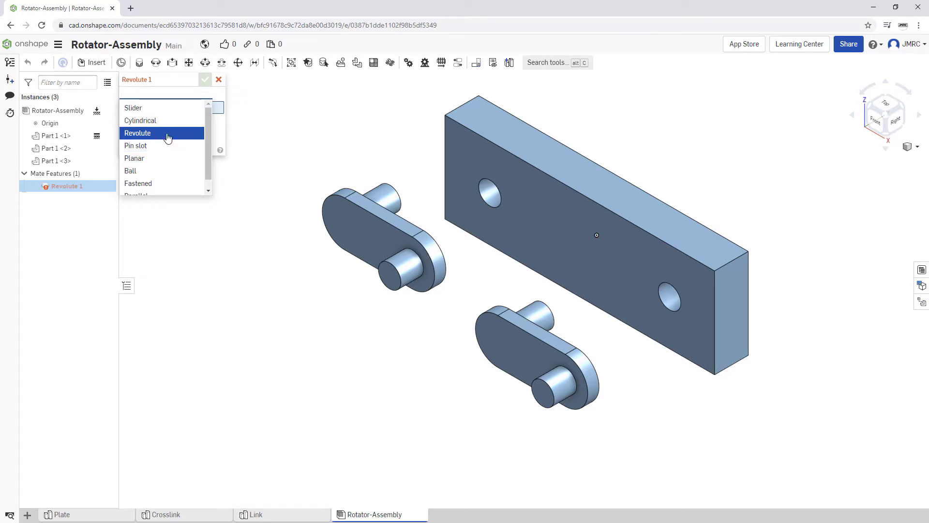
click(172, 127)
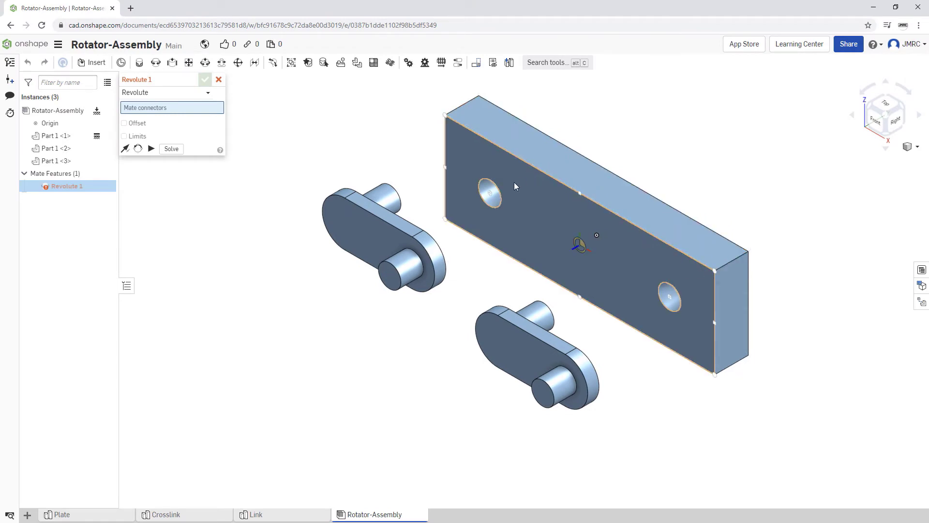
Choose the centre of the end face on the plate-side pin of link Part 1 <2> as the first mate connector.
scroll(492, 196, up, 5)
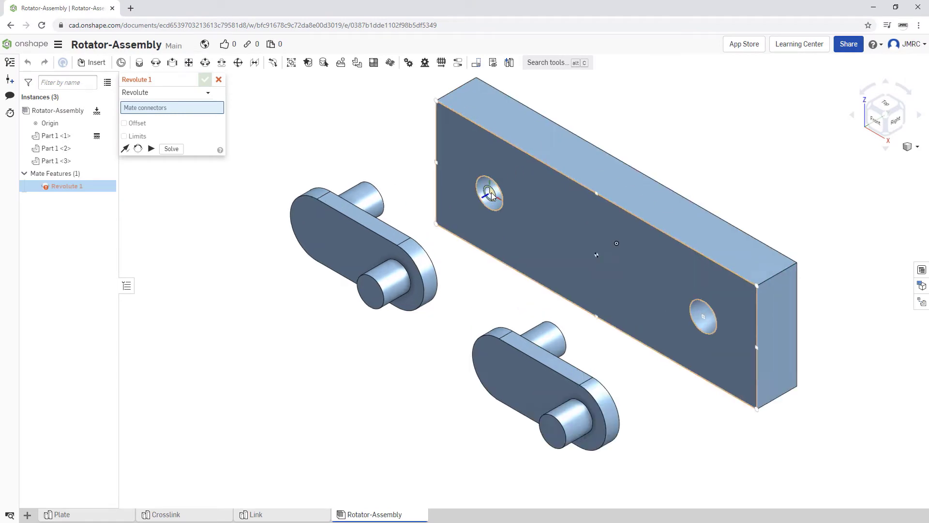
scroll(491, 195, up, 2)
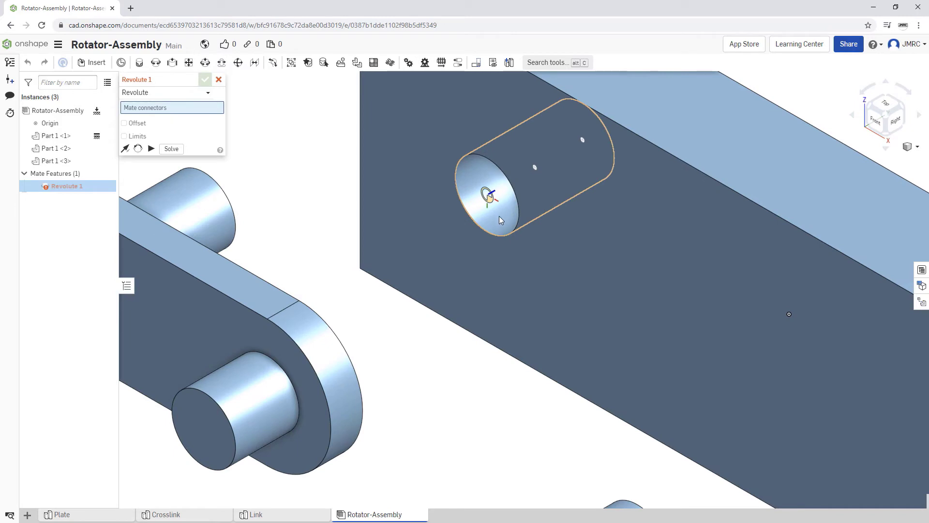
scroll(498, 213, down, 8)
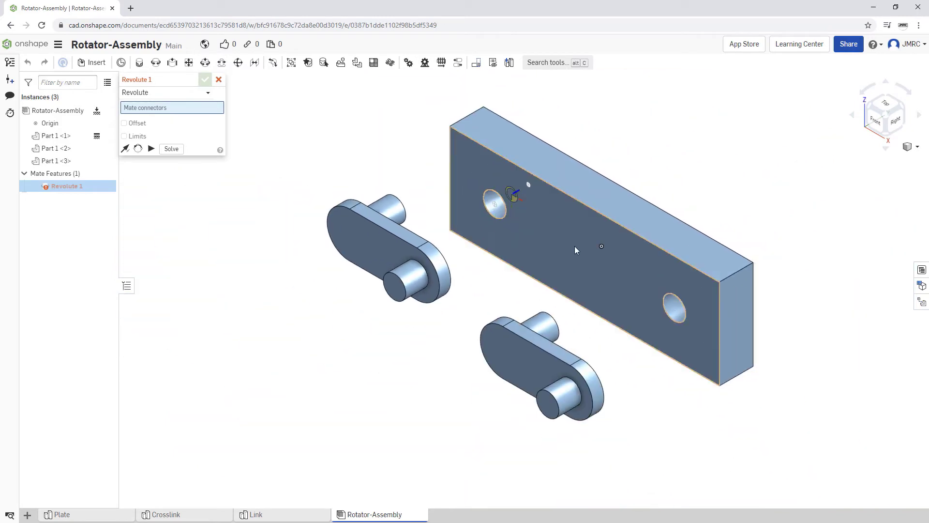
click(734, 300)
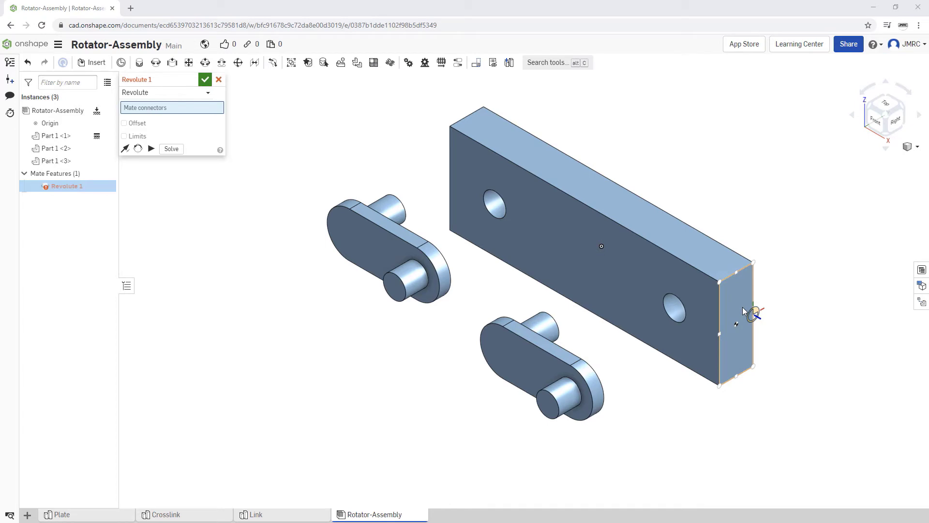
middle_drag(743, 310, 736, 300)
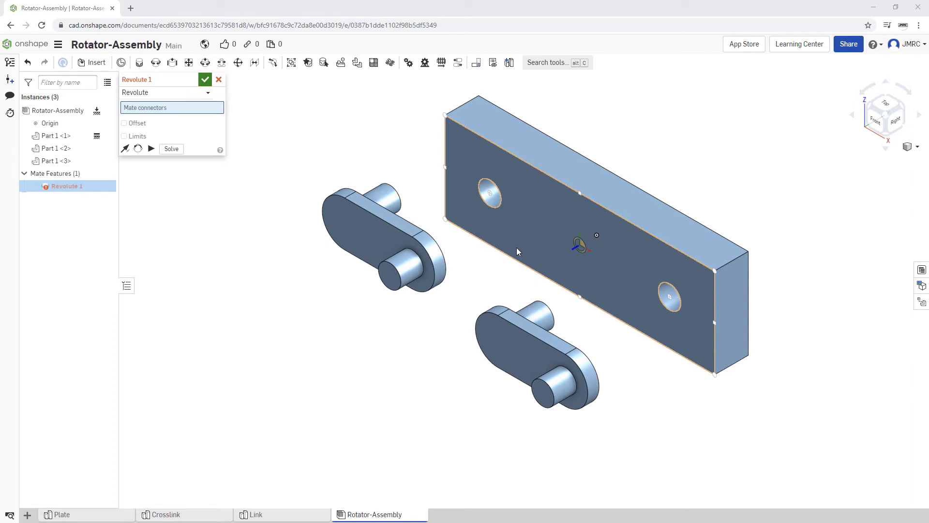
right_drag(501, 268, 513, 206)
scroll(561, 152, down, 3)
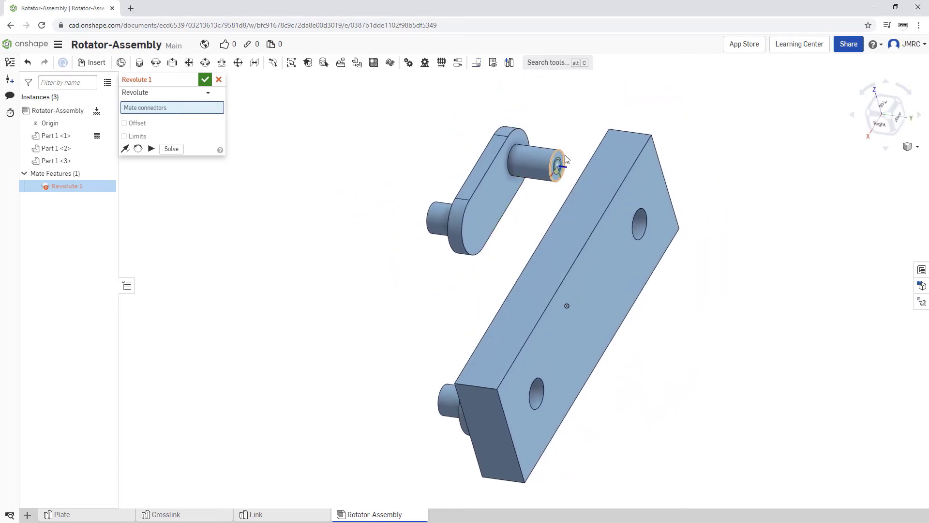
scroll(565, 160, up, 6)
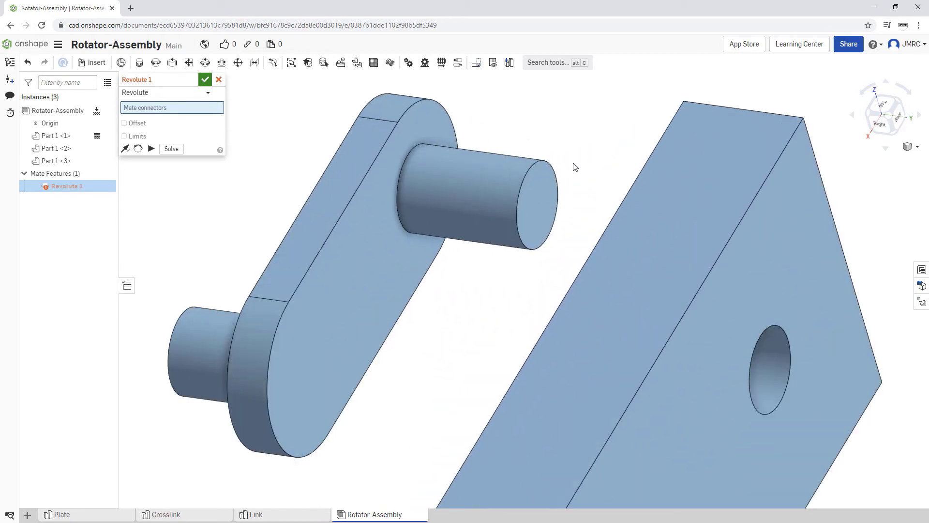
click(537, 204)
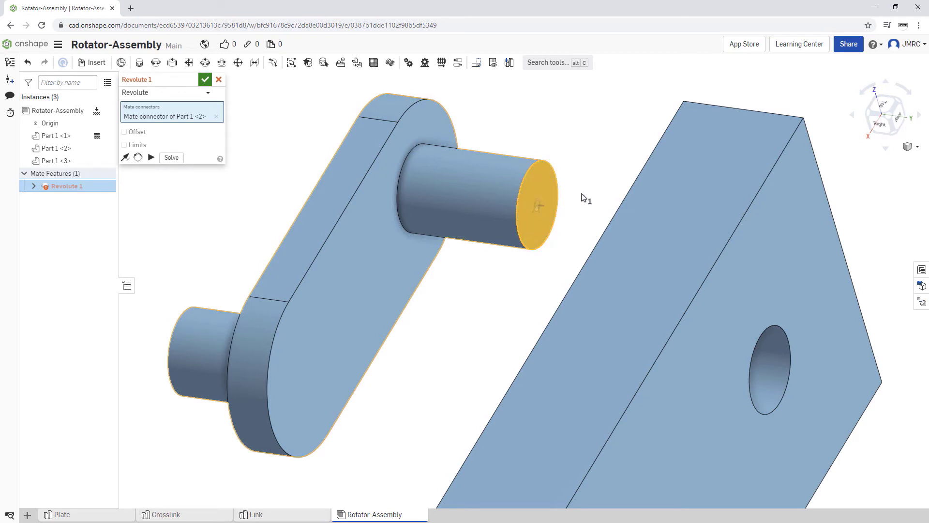
Choose the centre of the matching hole on the plate's back face as the second mate connector.
scroll(581, 202, up, 3)
scroll(582, 203, down, 5)
right_drag(583, 212, 603, 261)
middle_drag(603, 261, 568, 161)
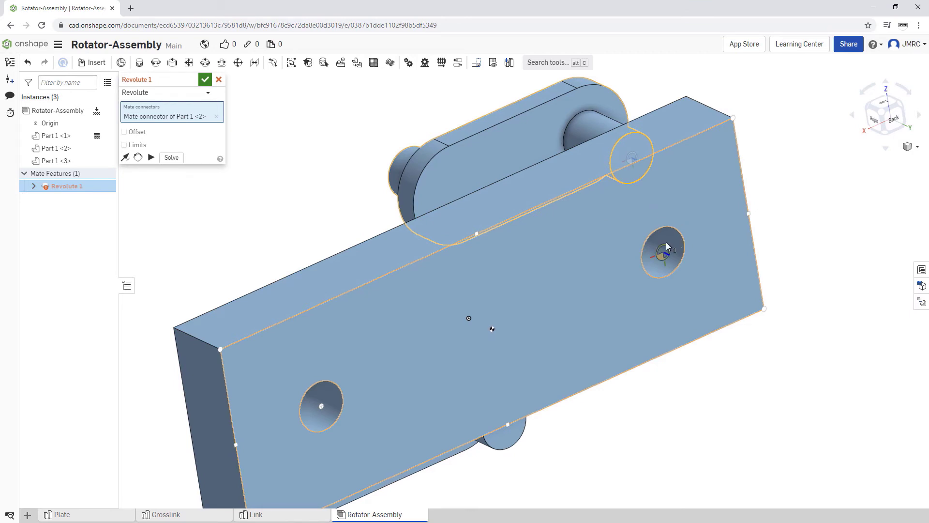
scroll(666, 242, up, 5)
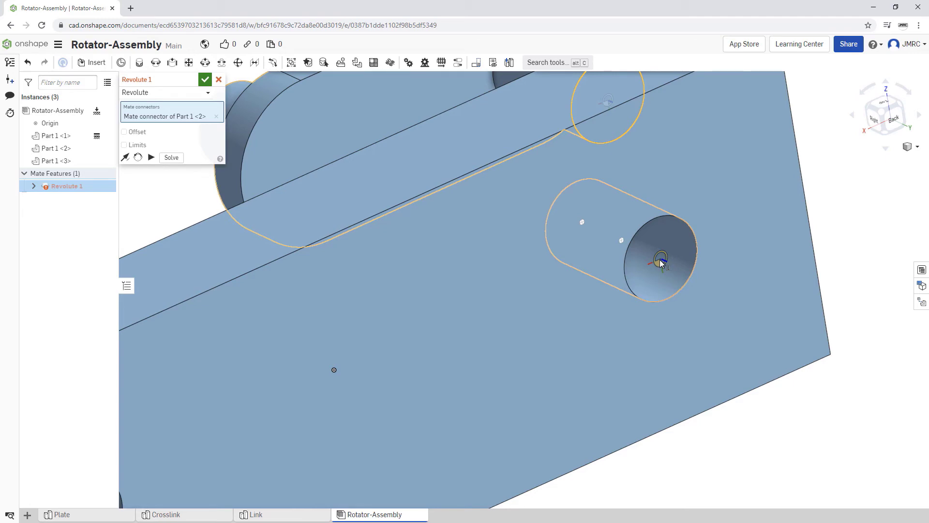
click(660, 259)
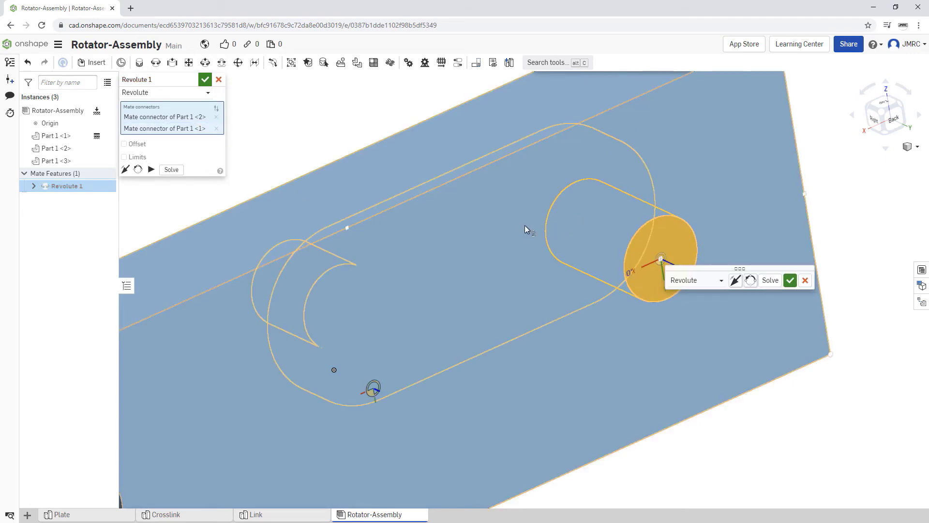
Inspect the link's placement, keep the Revolute type, flip the primary axis and back, and accept the mate.
right_drag(525, 225, 539, 242)
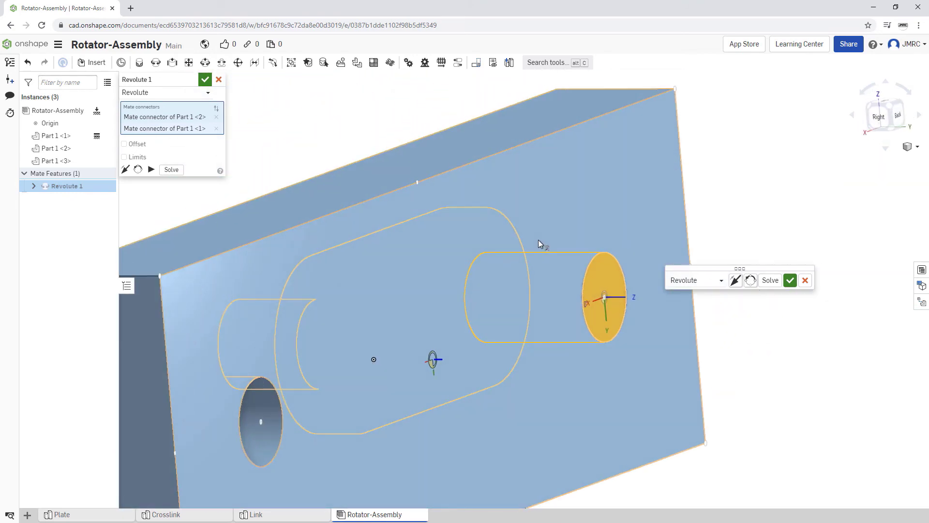
right_drag(467, 232, 520, 204)
scroll(515, 255, down, 10)
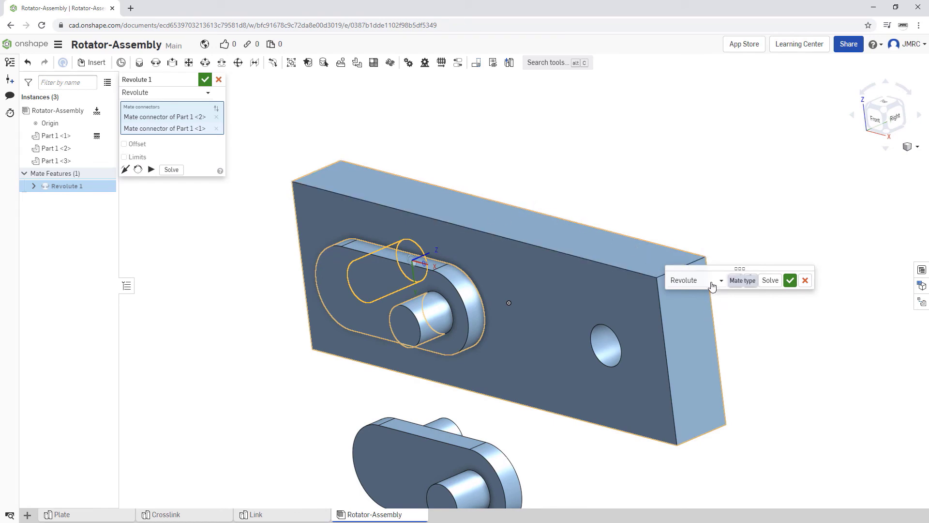
click(711, 283)
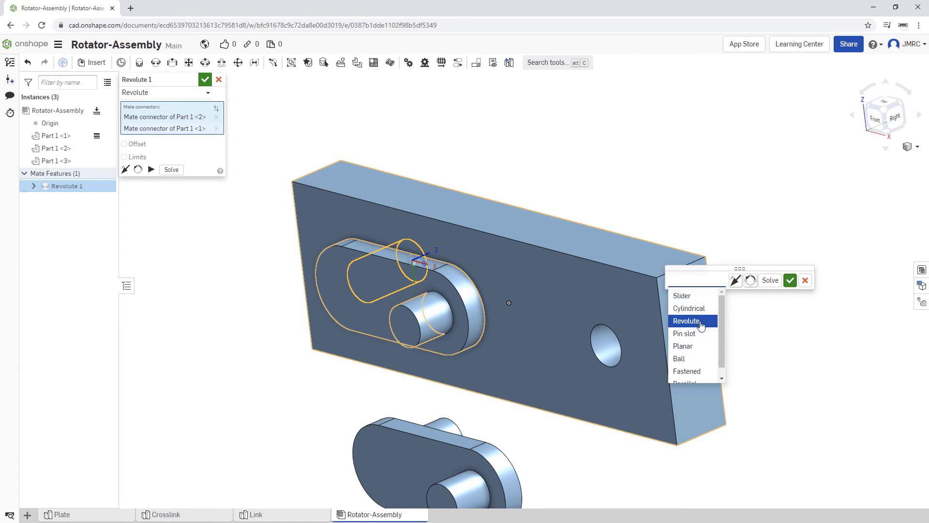
click(701, 325)
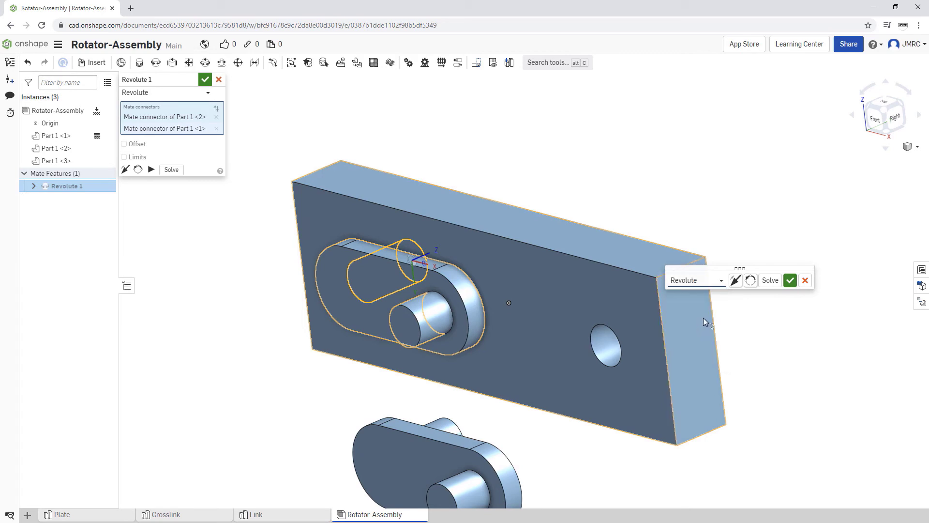
click(735, 283)
click(735, 281)
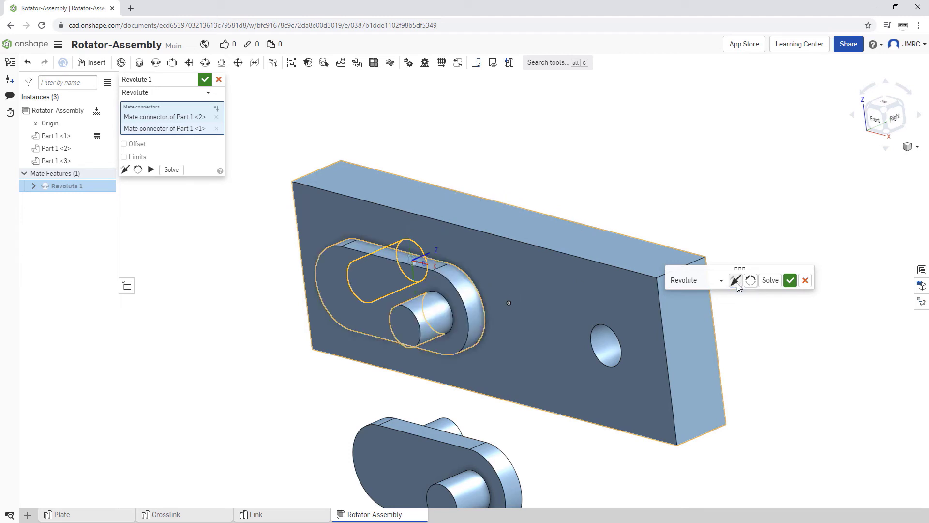
click(789, 285)
Cancel the extra revolute mate and swing the mated link about its pin to test its motion.
right_drag(677, 232, 713, 219)
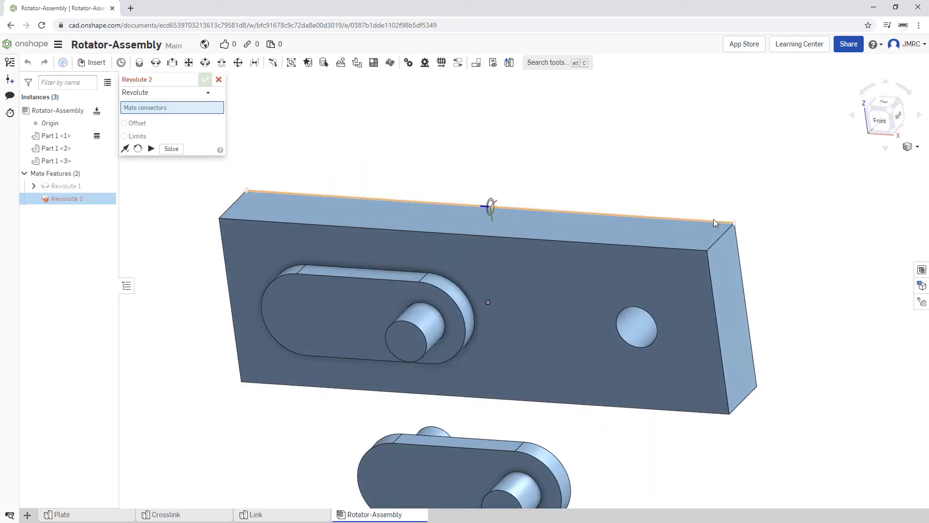
key(shift+7)
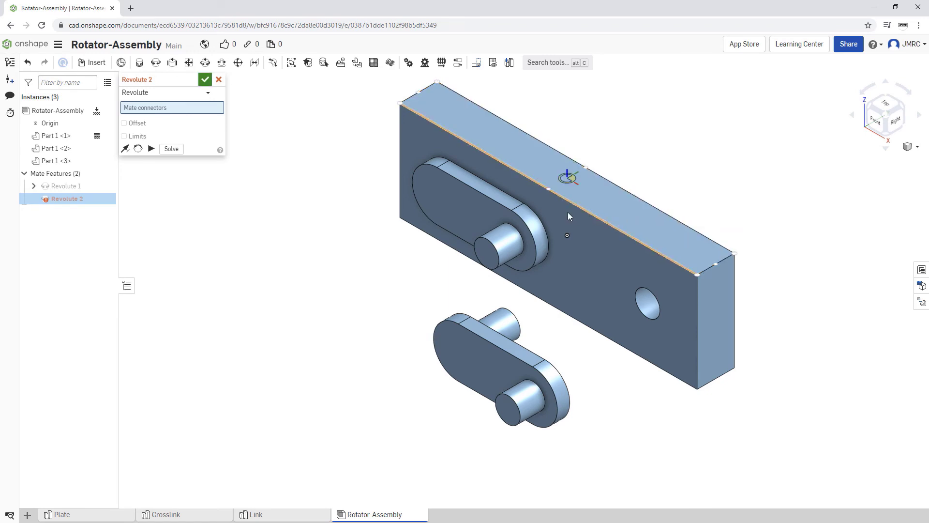
click(219, 80)
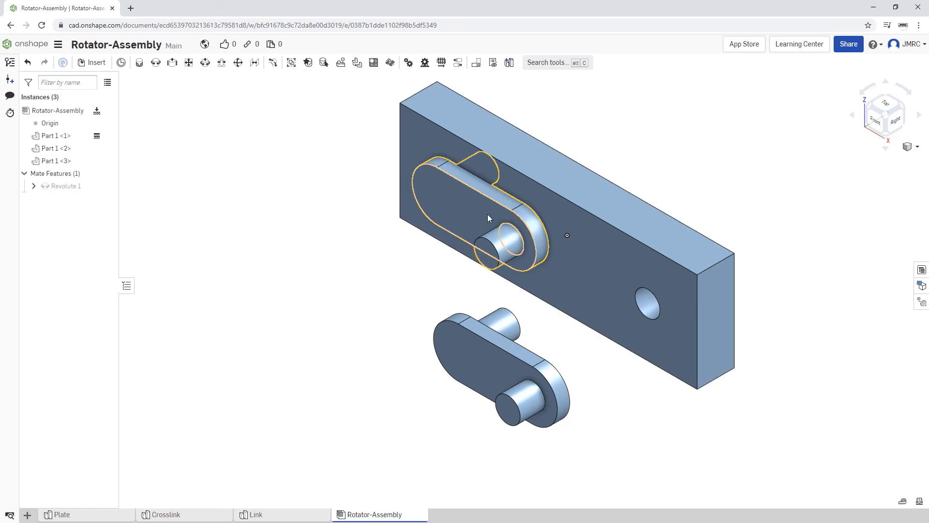
drag(489, 207, 518, 221)
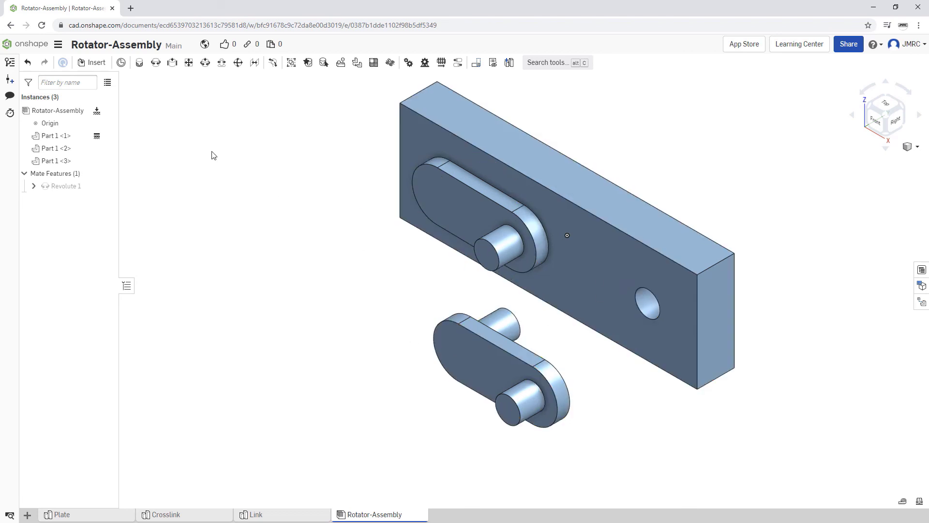
Start a second Revolute mate using the centre of the plate-side pin's end face on link Part 1 <3> as its first mate connector.
click(157, 68)
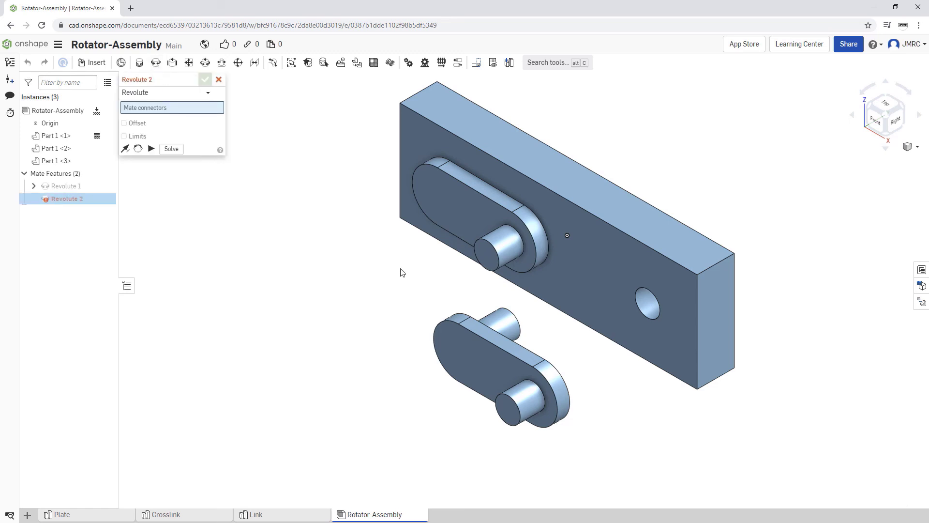
right_drag(401, 272, 316, 241)
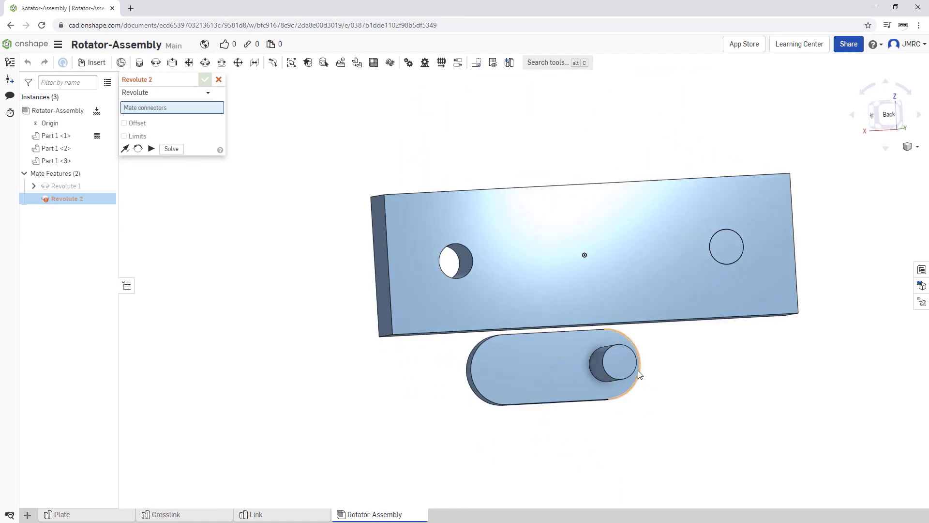
scroll(616, 367, up, 2)
scroll(619, 367, down, 4)
scroll(615, 363, up, 8)
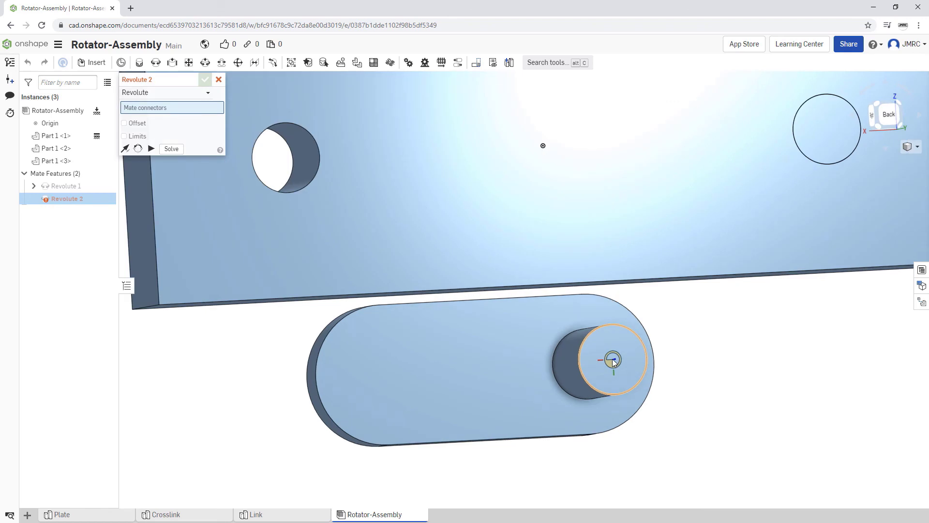
click(613, 360)
Choose the centre of the plate's empty hole on its back face as the second mate connector.
scroll(491, 294, up, 3)
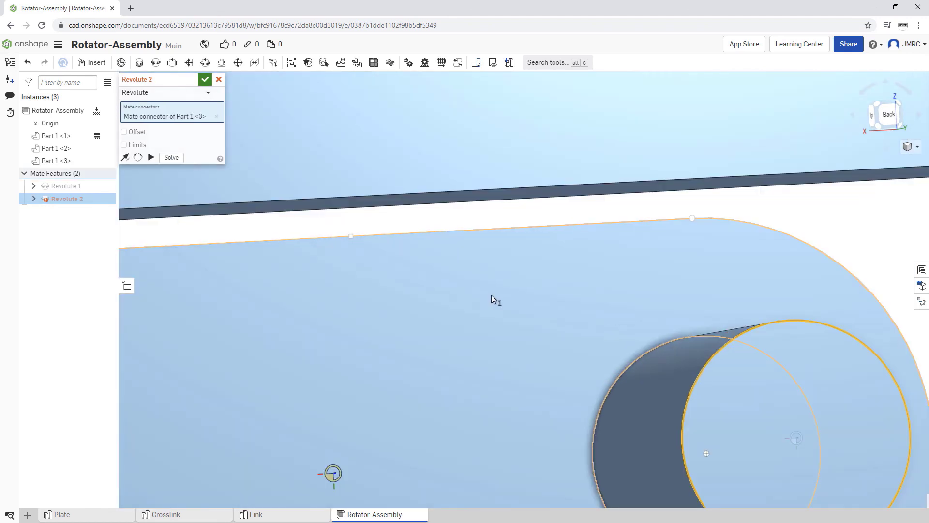
scroll(448, 269, down, 10)
right_drag(424, 252, 420, 214)
scroll(421, 228, up, 3)
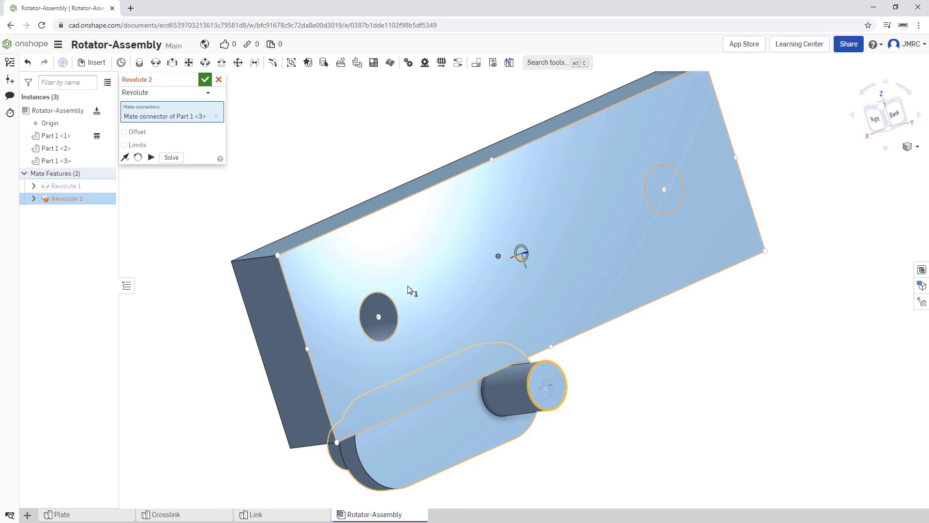
click(379, 320)
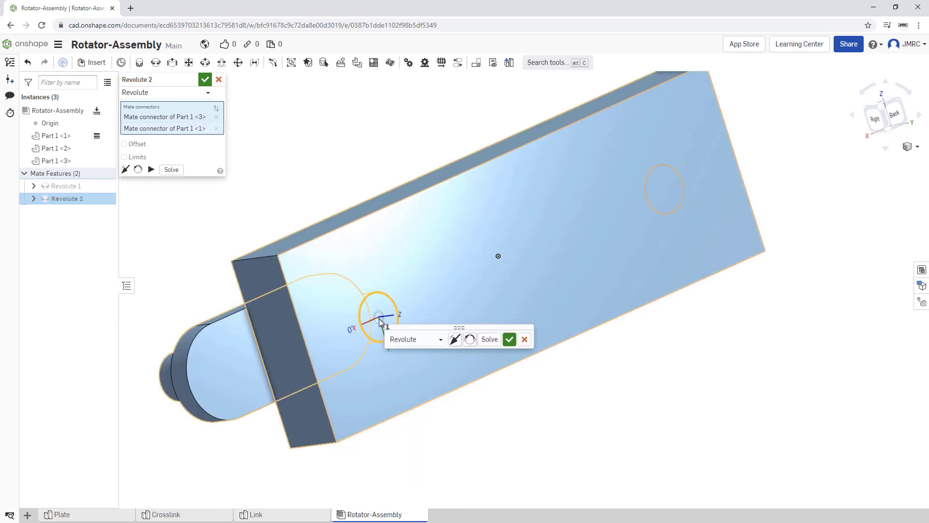
Inspect and accept the second link's revolute mate, return to the isometric view, and cancel the additional mate.
right_drag(502, 436, 482, 438)
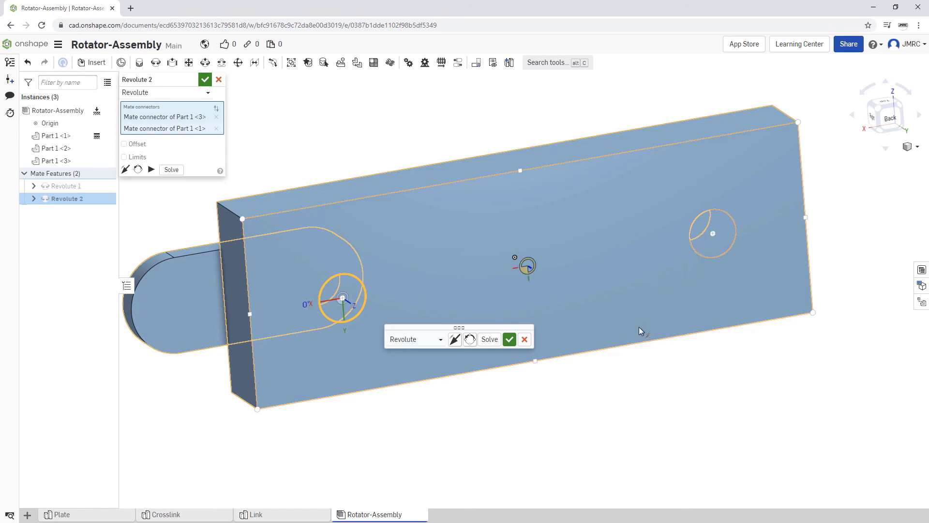
click(509, 340)
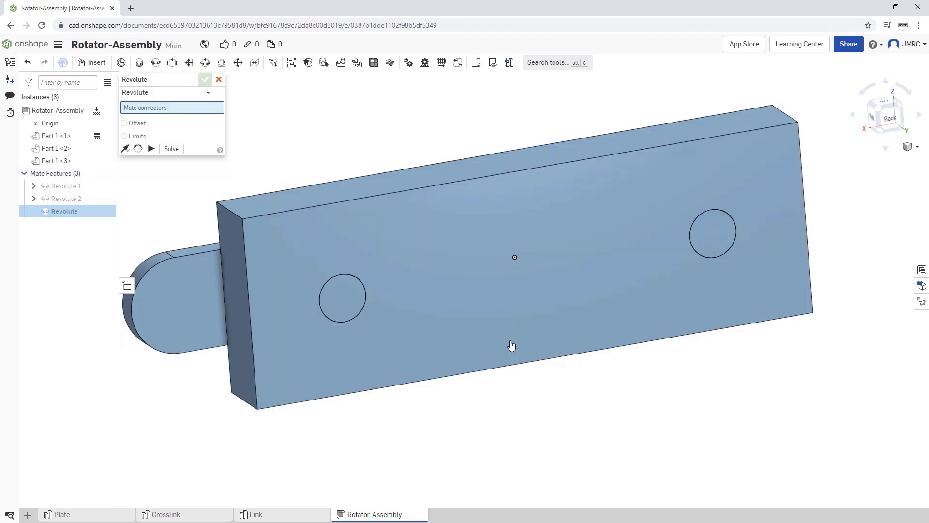
key(shift+7)
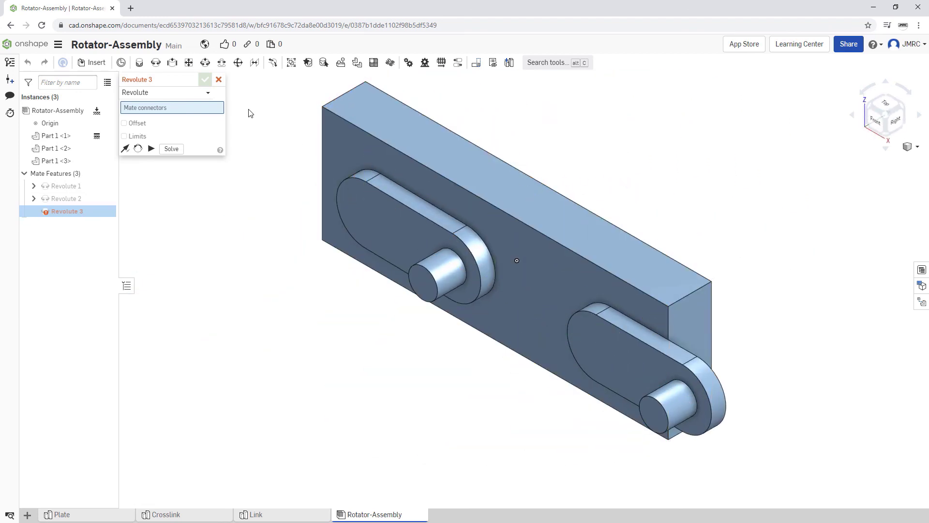
click(219, 80)
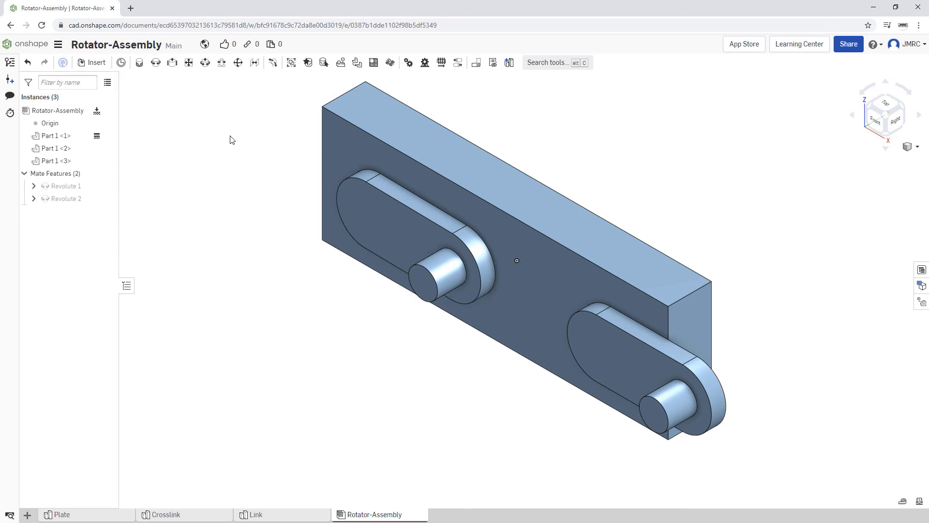